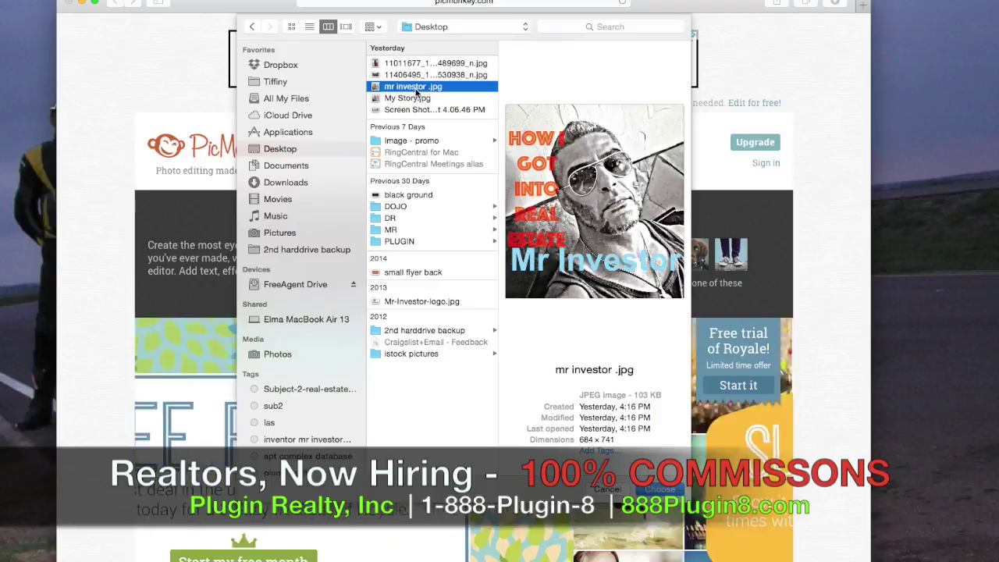
- Open the car photo 11406495_1...530938_n.jpg from the Desktop for editing
left_click(410, 99)
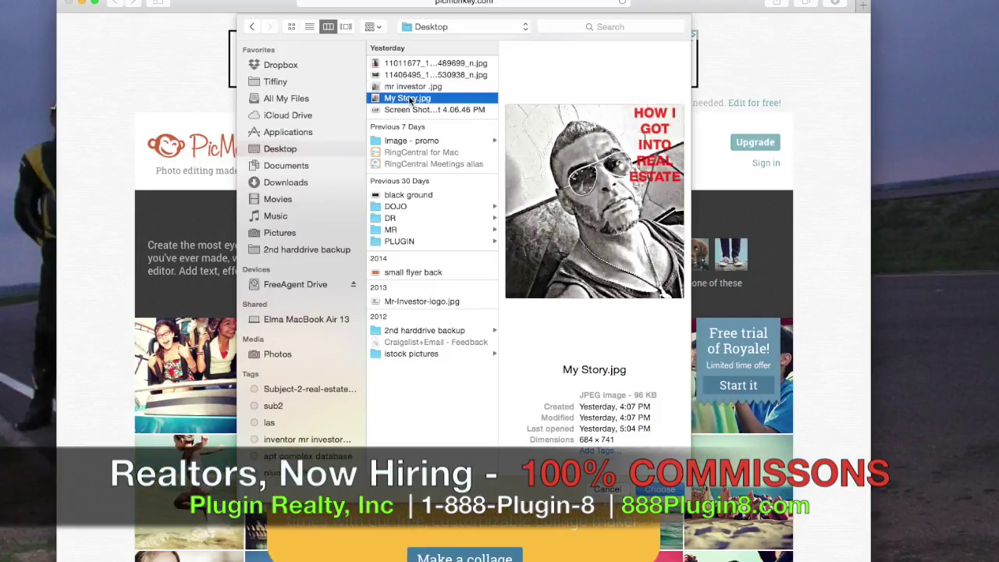
key("Up")
key("Up")
key("Return")
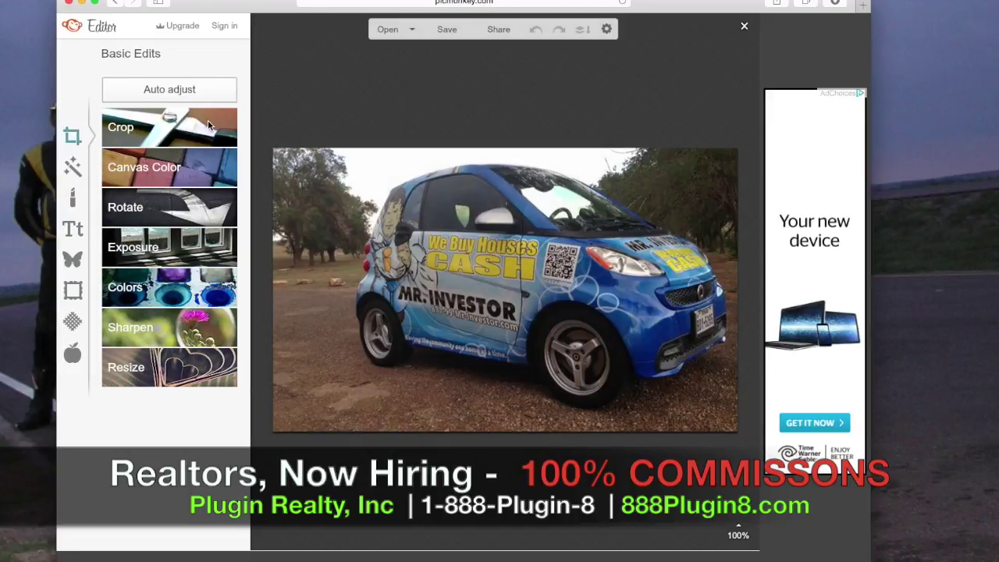
- Bring up the Crop options for the photo and dismiss them without cropping
left_click(229, 131)
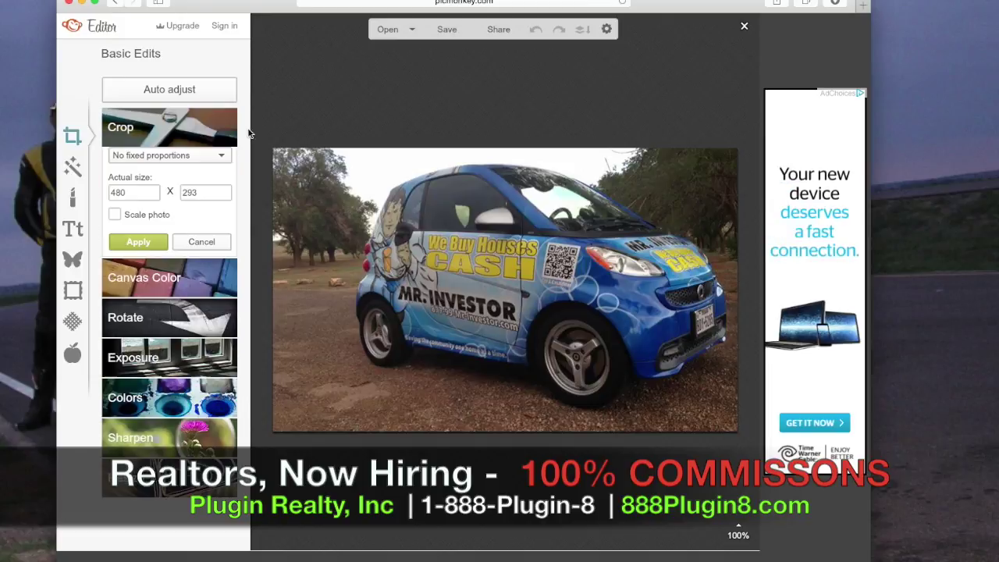
left_click(209, 244)
- Try the basic Black and White effect on the car photo and discard it
left_click(71, 172)
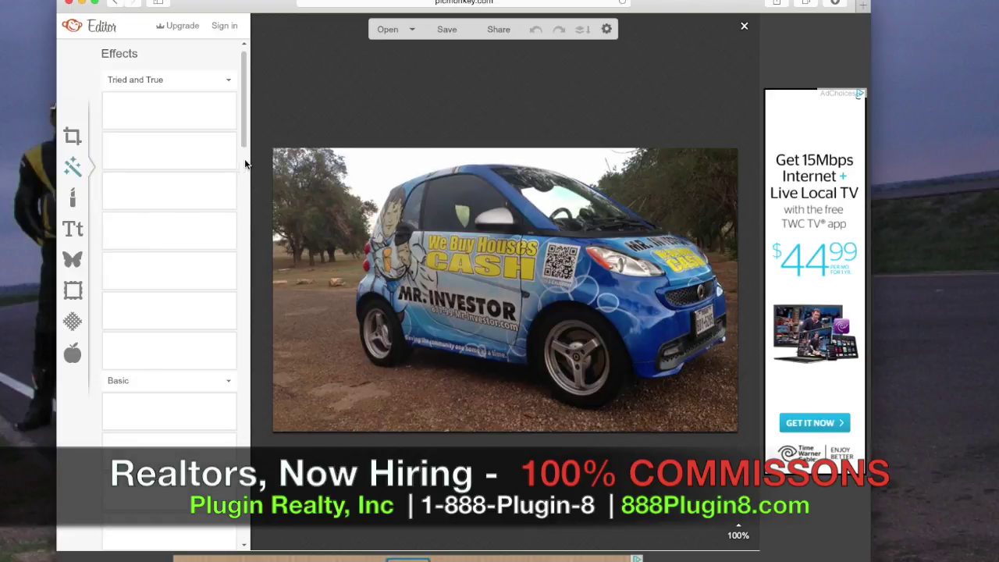
scroll(243, 148, "down", 4)
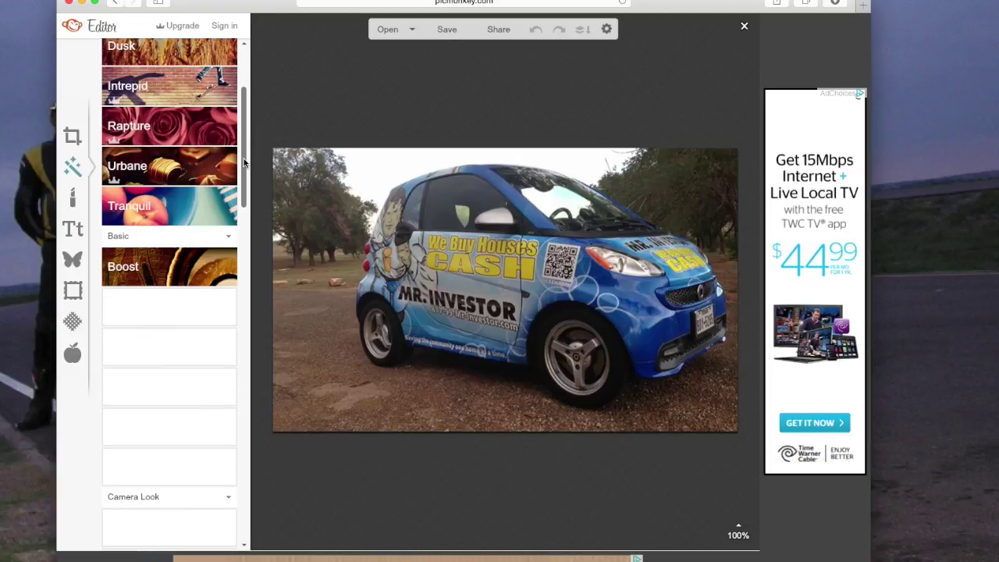
scroll(226, 187, "down", 2)
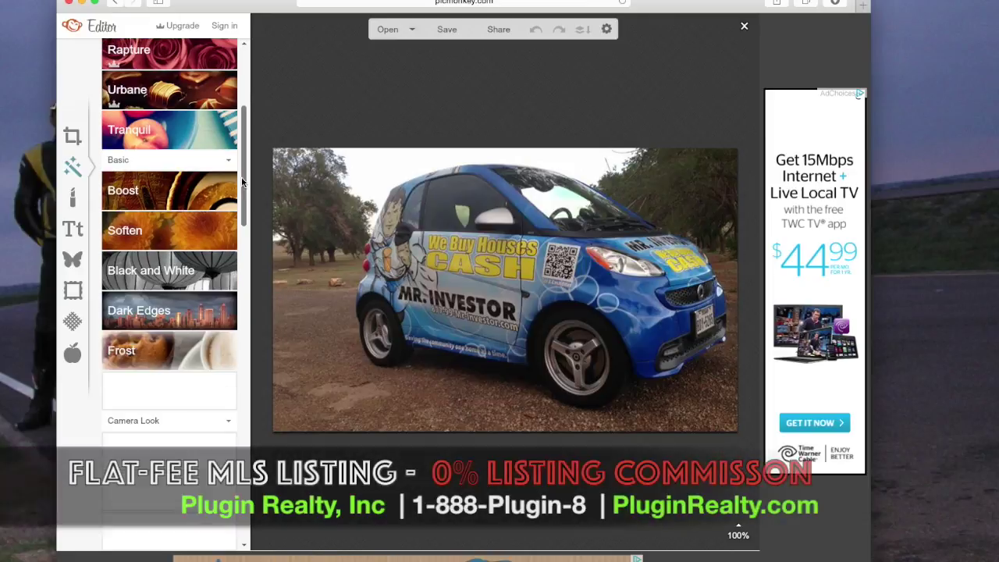
left_click(132, 269)
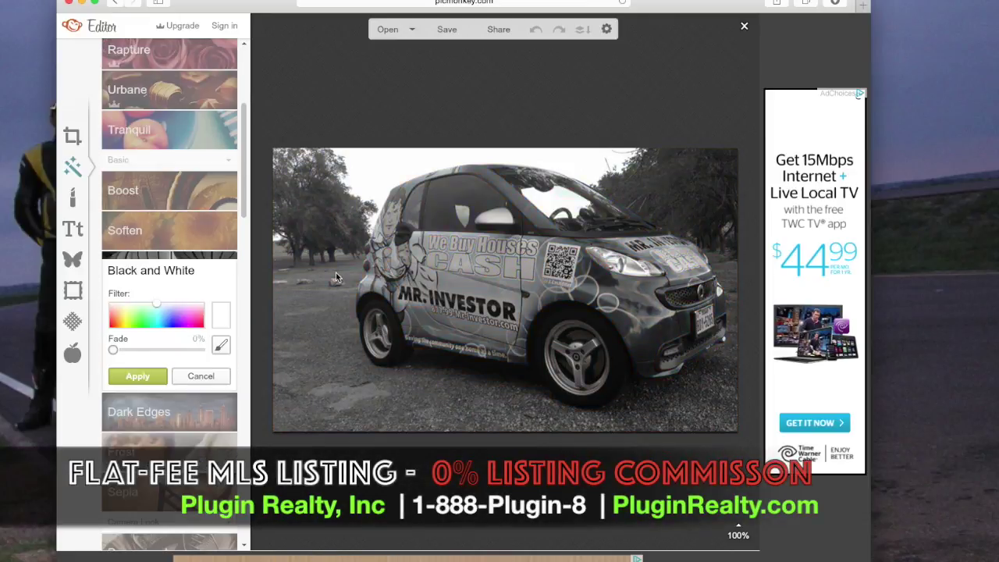
left_click(204, 378)
- Try the Camera Look effects HDR and Infrared on the car photo, discarding HDR before previewing Infrared
left_click_drag(246, 163, 242, 197)
scroll(240, 210, "up", 2)
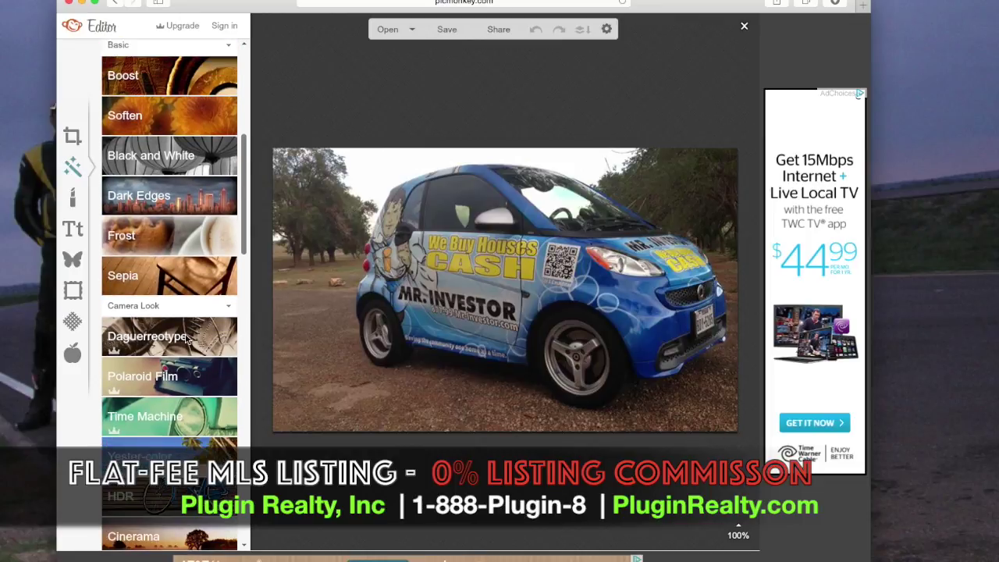
scroll(237, 233, "down", 5)
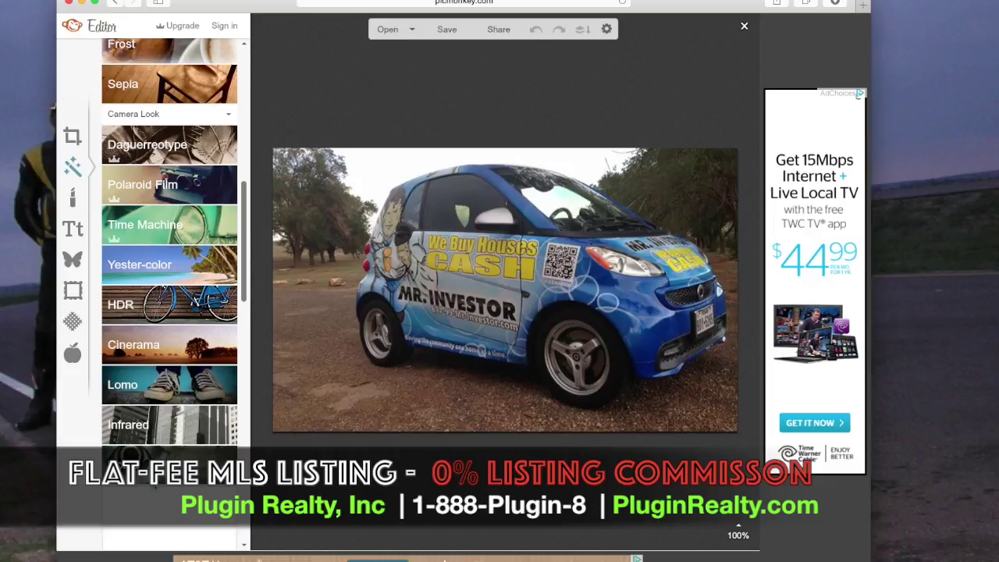
left_click(135, 310)
left_click(200, 414)
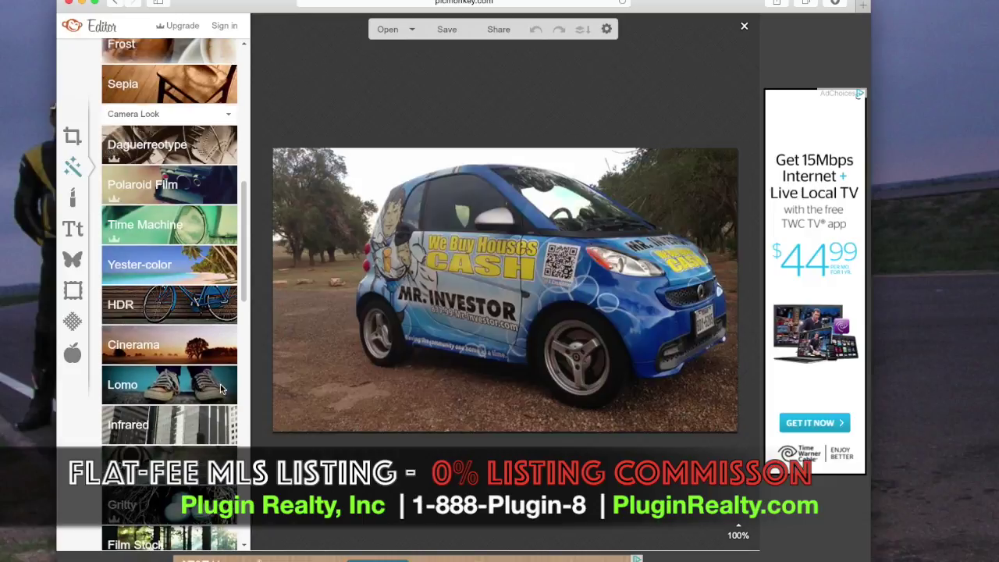
left_click(141, 307)
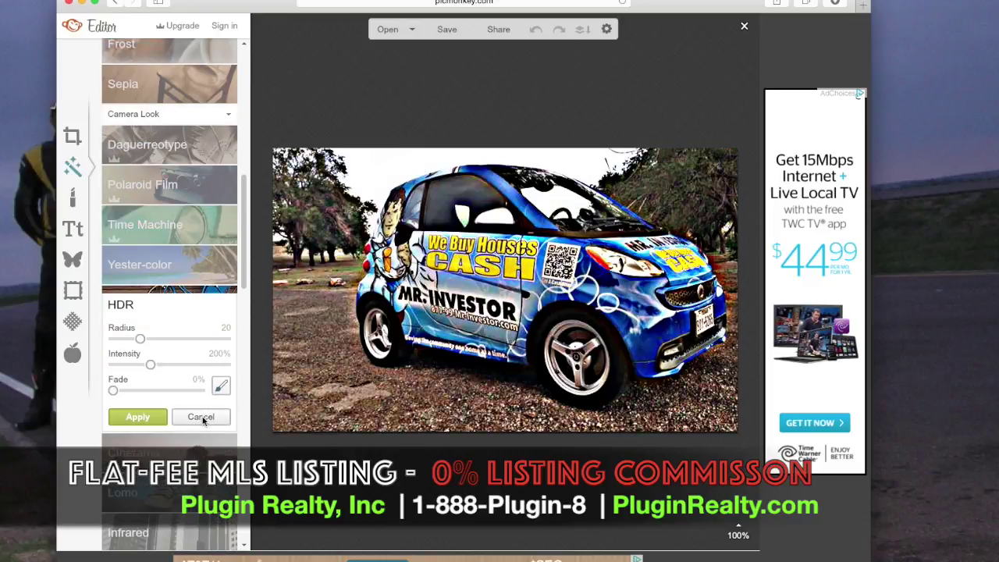
scroll(206, 413, "down", 1)
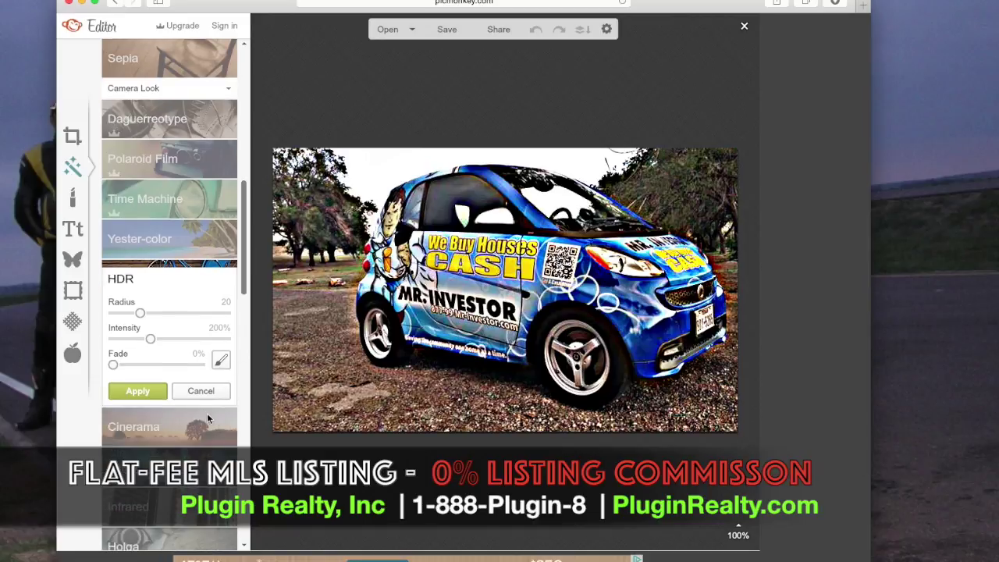
left_click(200, 390)
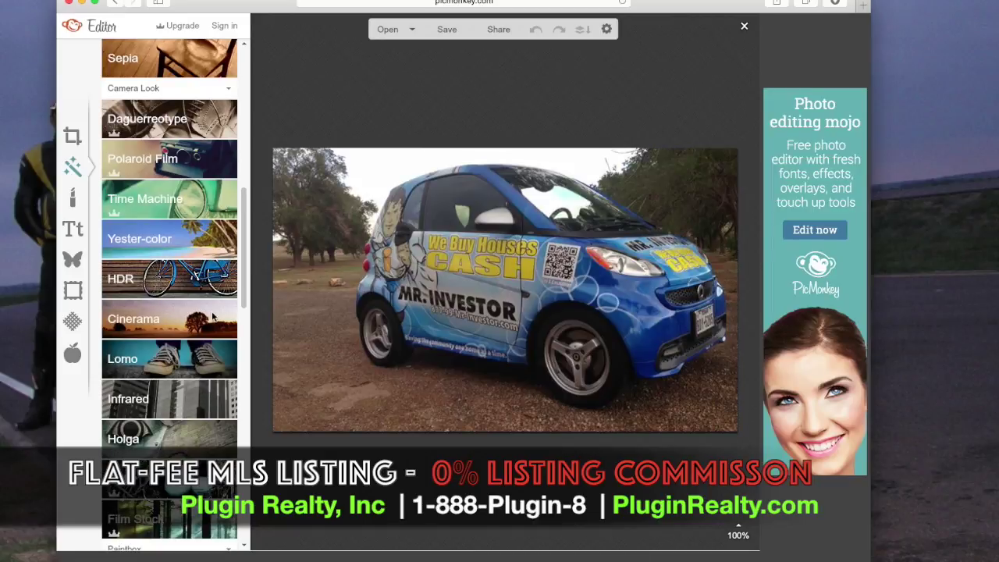
left_click(196, 394)
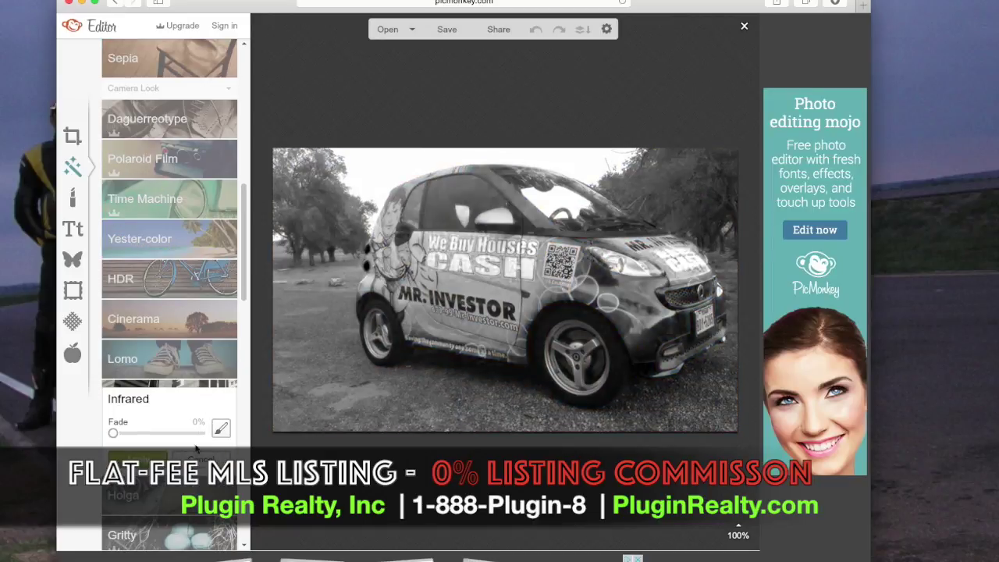
- Apply the Focal Soften effect with its focus on the cartoon man at the rear of the car
left_click_drag(243, 206, 246, 351)
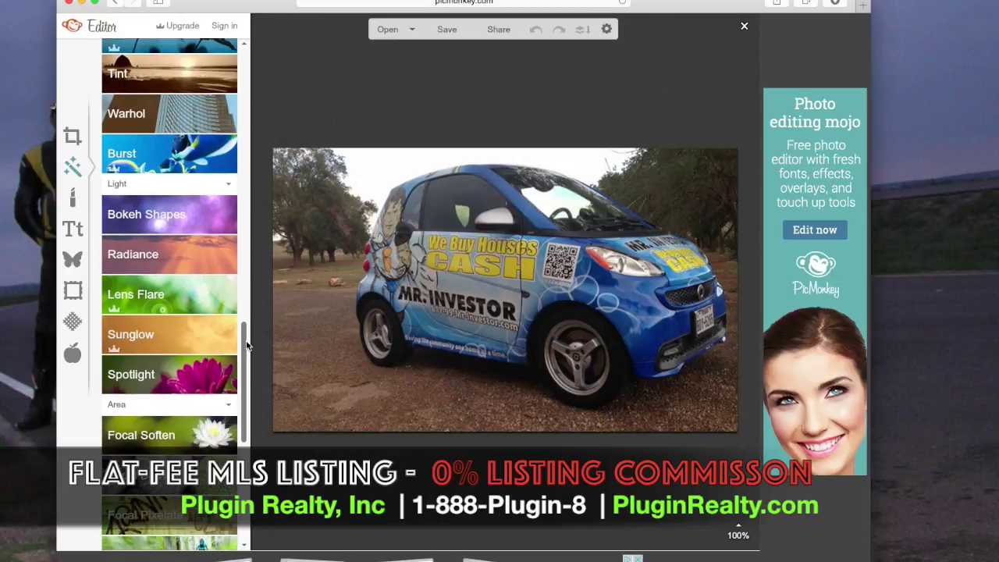
left_click(169, 439)
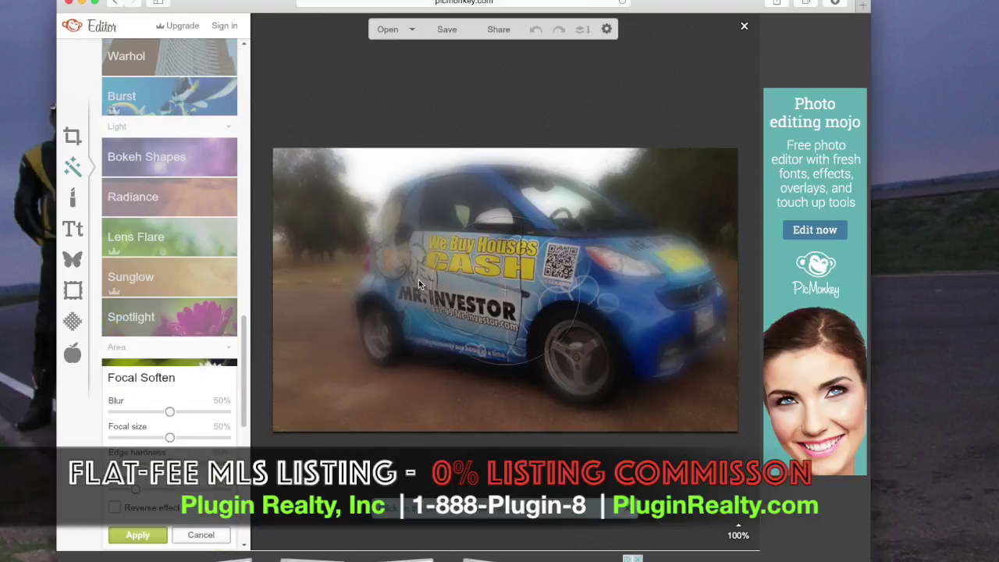
left_click(396, 256)
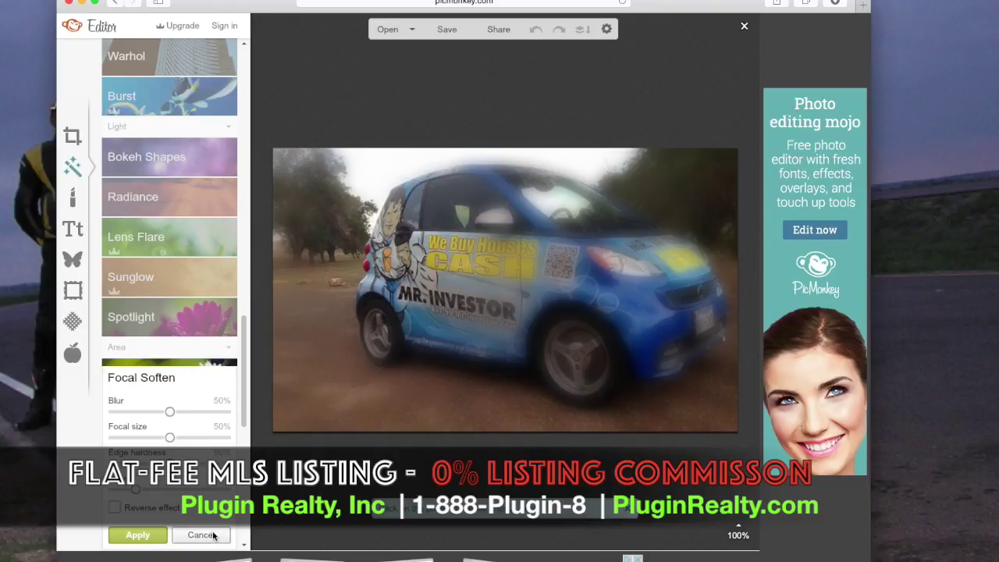
left_click(137, 534)
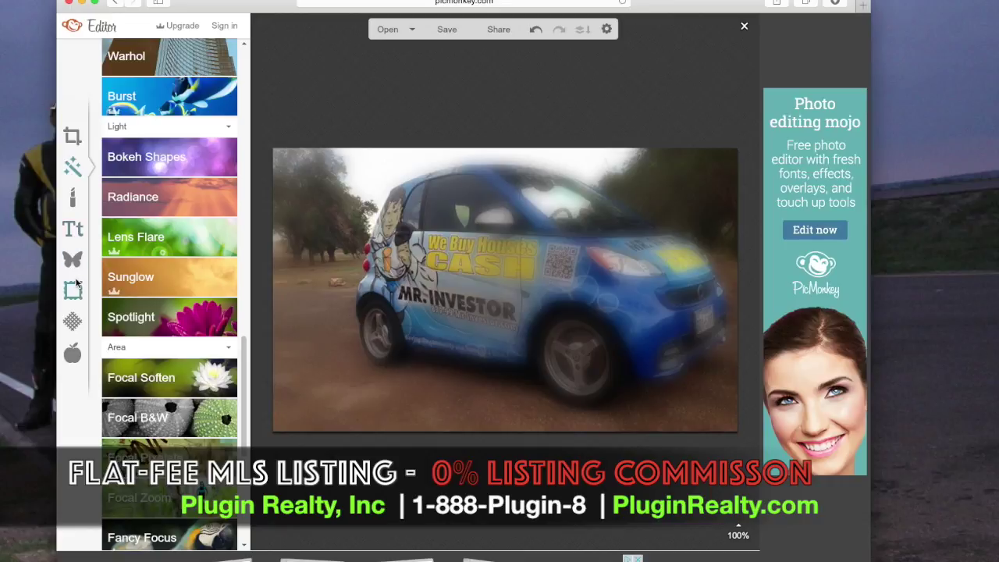
- Add the image Mr-Investor-f...ok-cover.jpg from the Desktop's MR folder as a custom overlay on the photo
left_click(71, 260)
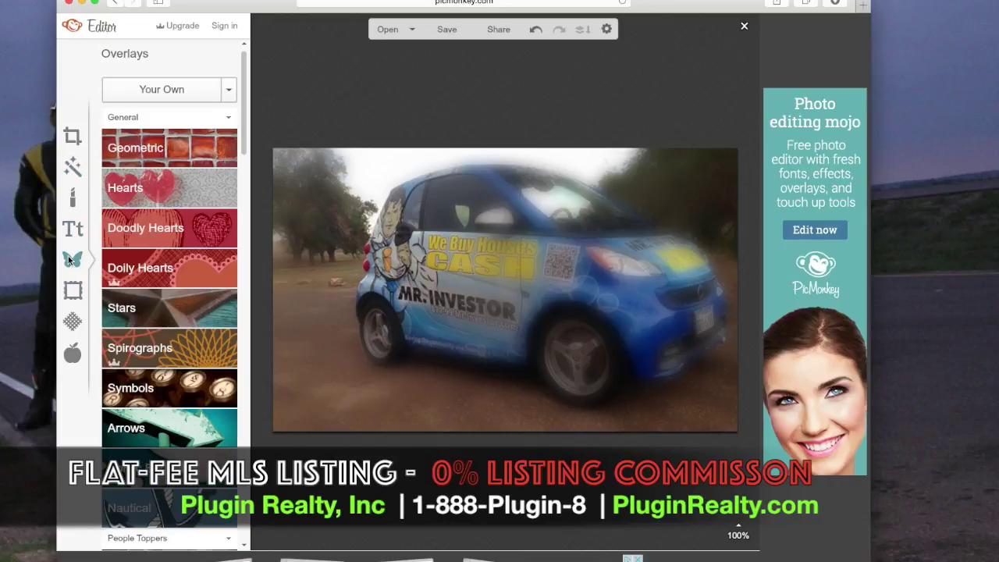
left_click(180, 92)
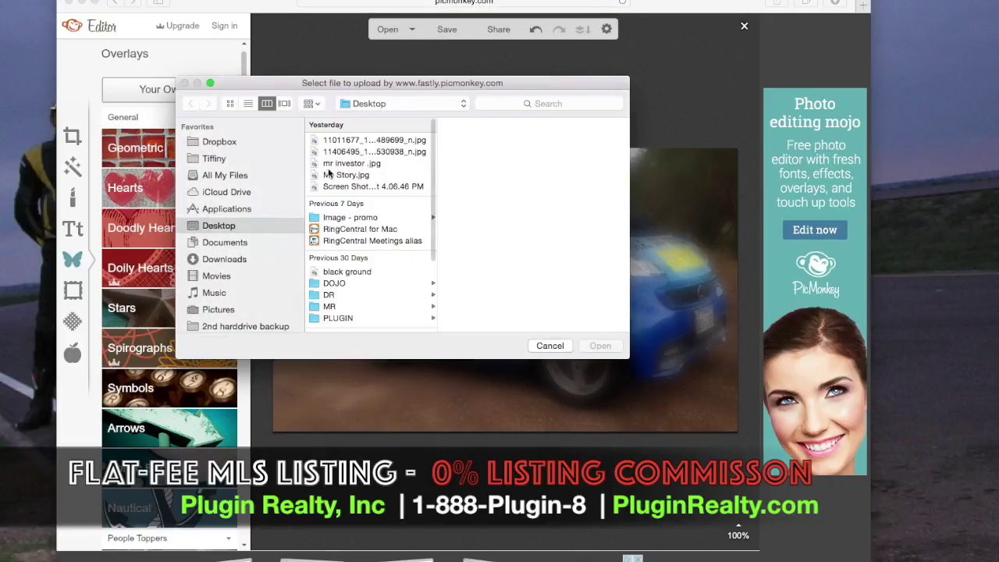
left_click(336, 177)
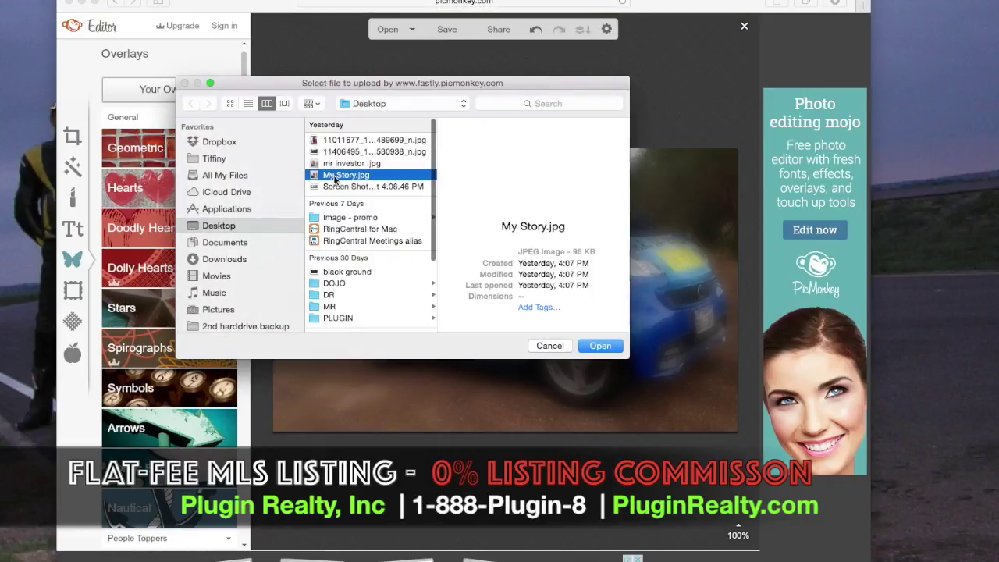
left_click(339, 163)
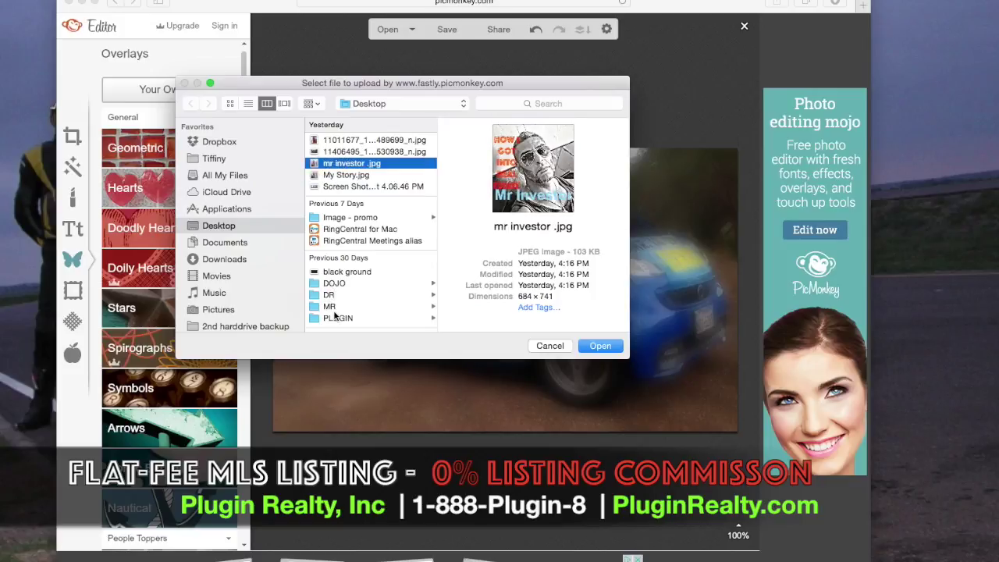
left_click(331, 307)
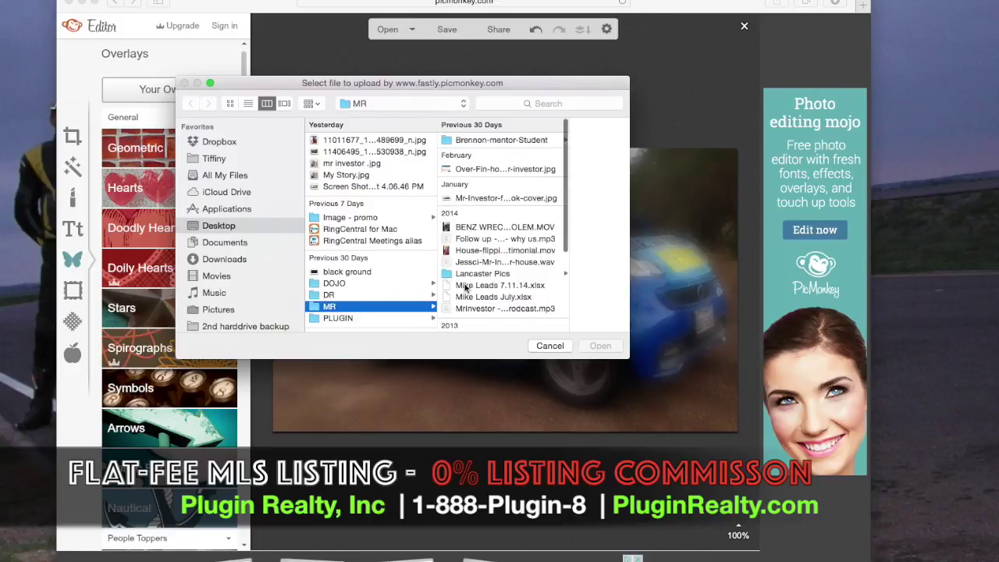
scroll(462, 279, "down", 5)
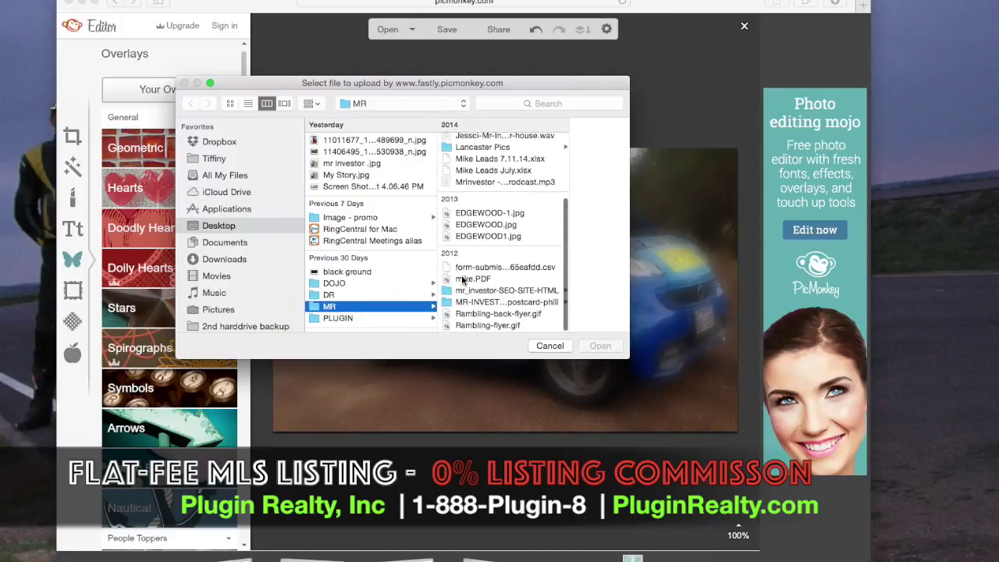
scroll(462, 279, "up", 3)
left_click(490, 173)
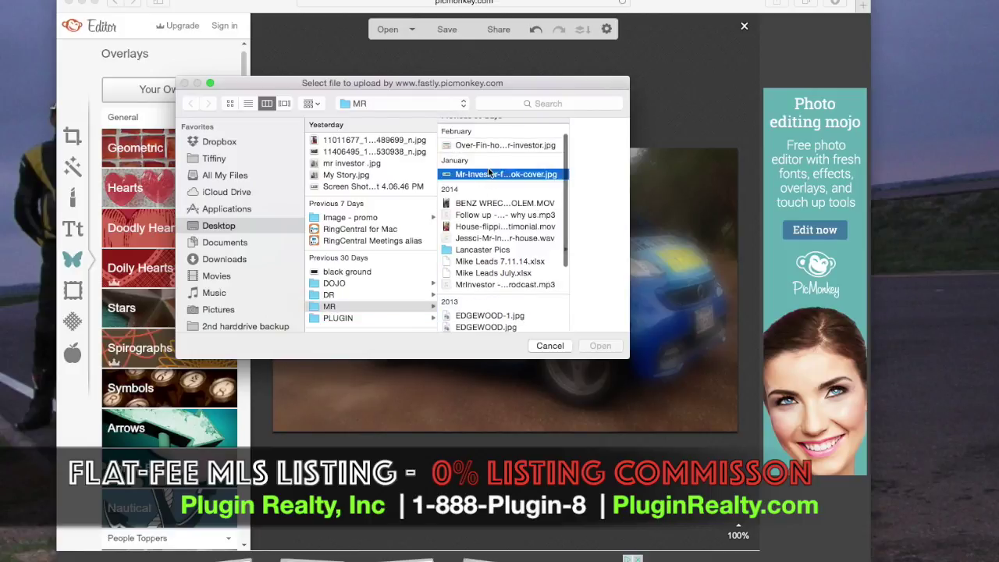
left_click(591, 347)
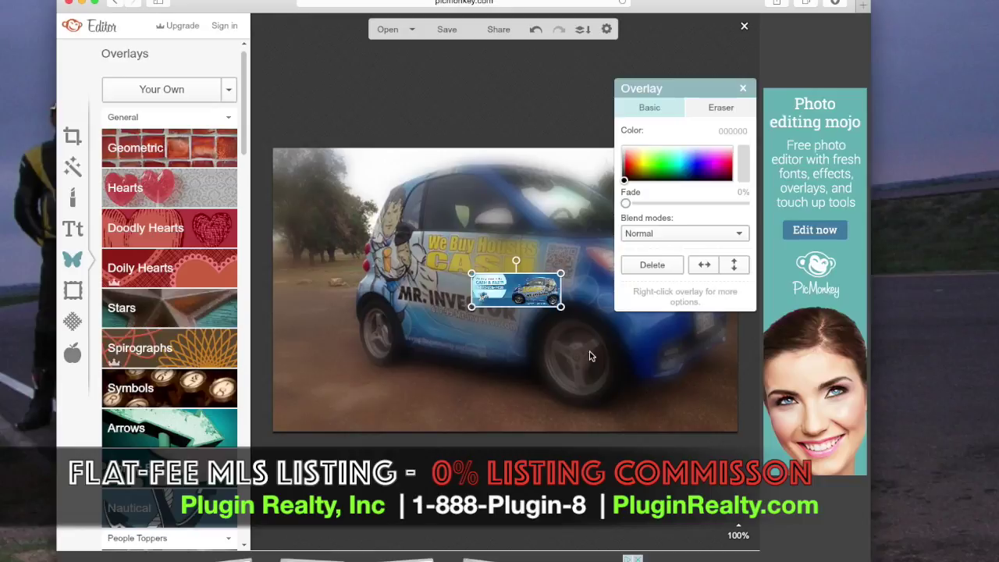
- Move the overlay image to the upper-left corner of the photo
left_click(595, 315)
left_click(515, 280)
left_click_drag(515, 281, 322, 166)
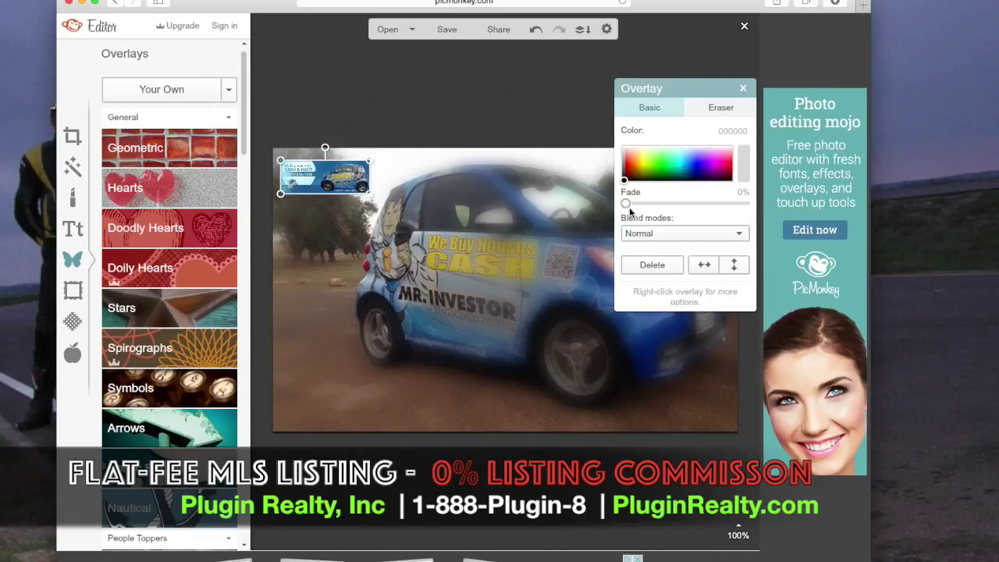
- Set the overlay's blend mode to Overlay, trying a 31% fade before reducing it to 2%
left_click_drag(624, 206, 662, 203)
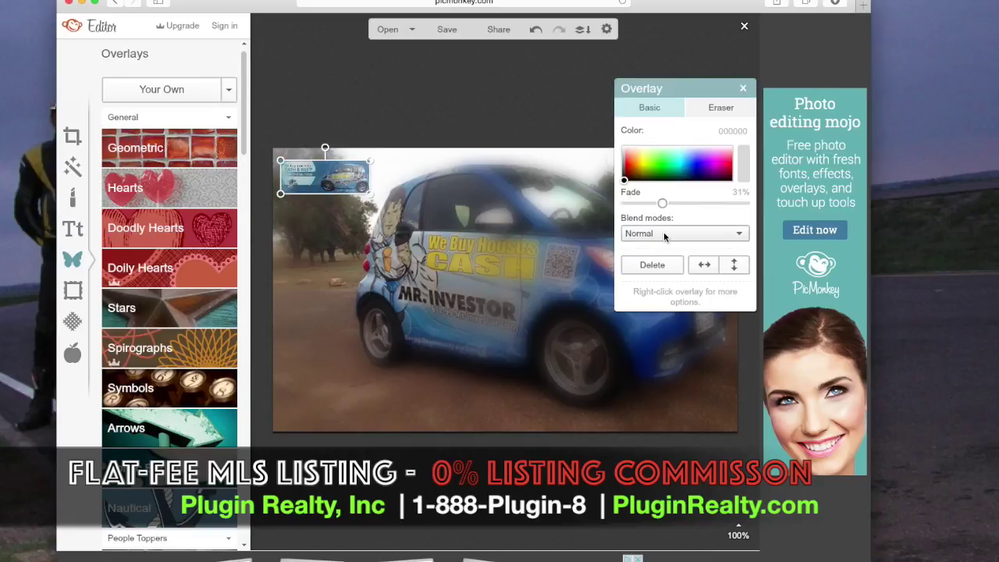
left_click(663, 231)
left_click_drag(742, 279, 742, 310)
left_click(656, 293)
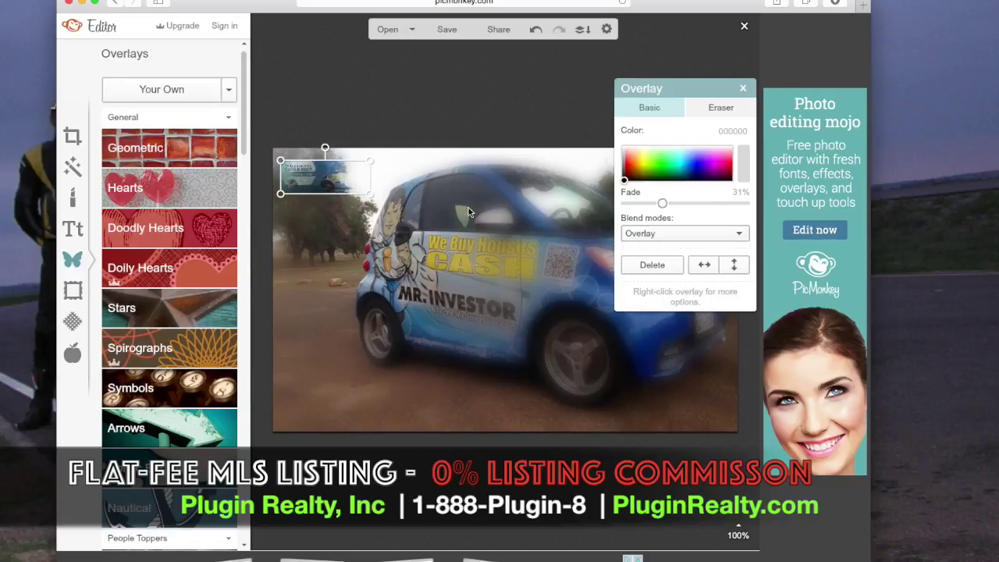
left_click_drag(663, 204, 626, 205)
- Move the overlay down beside the car's rear, and undo both overlay moves and the overlay's insertion
left_click_drag(322, 180, 315, 274)
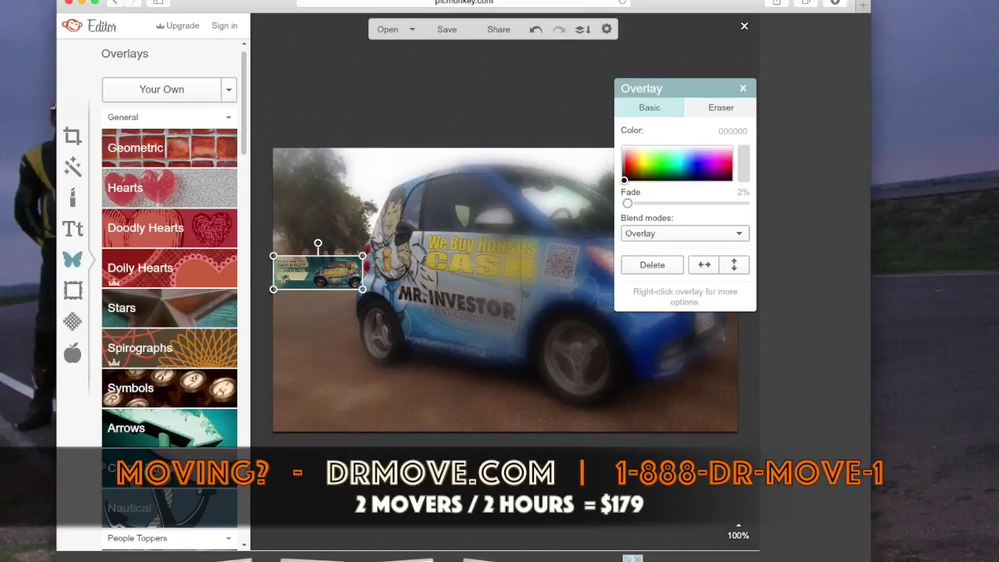
left_click(535, 31)
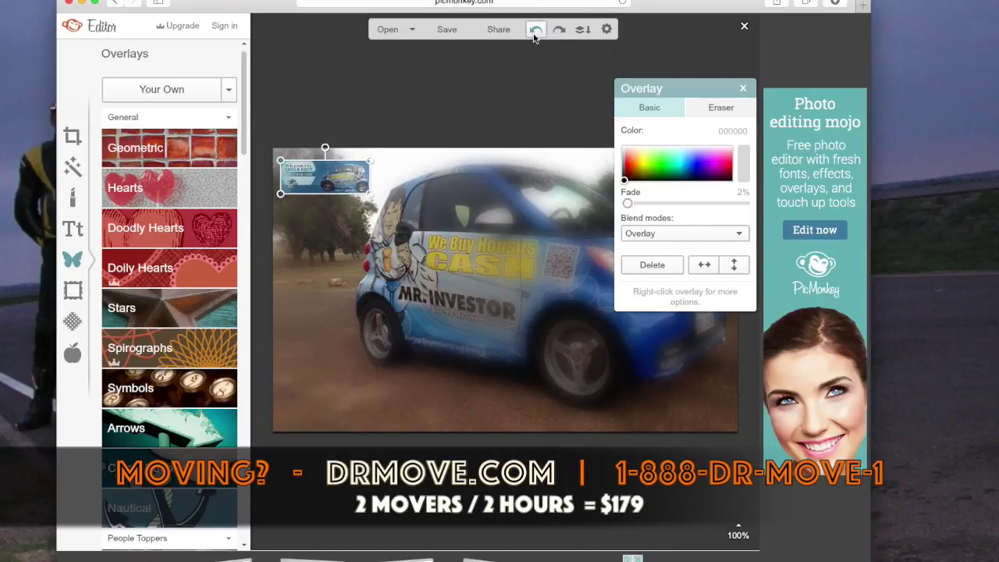
left_click(535, 33)
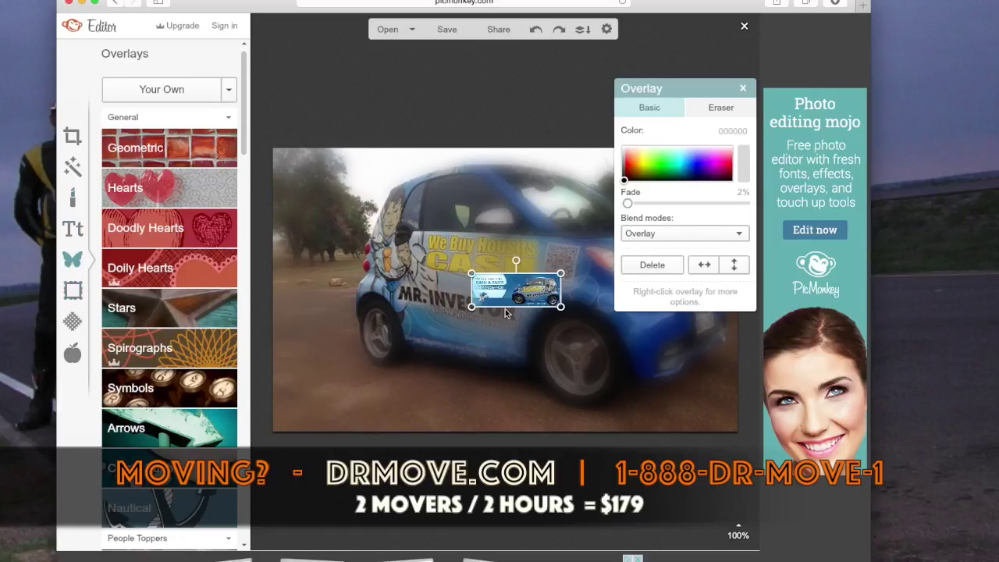
left_click(535, 31)
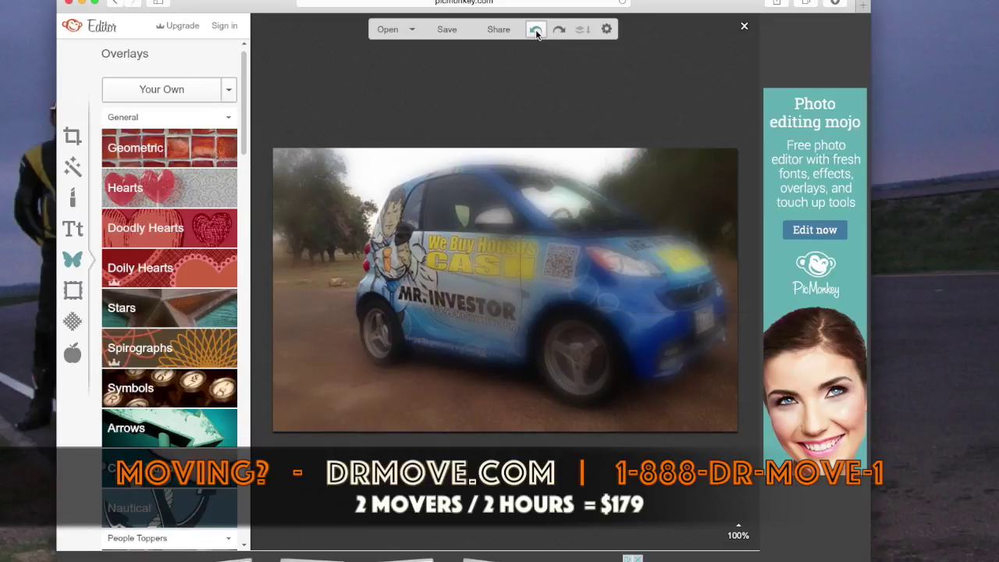
- Preview the Museum Matte frame around the photo and cancel it without applying
left_click(74, 291)
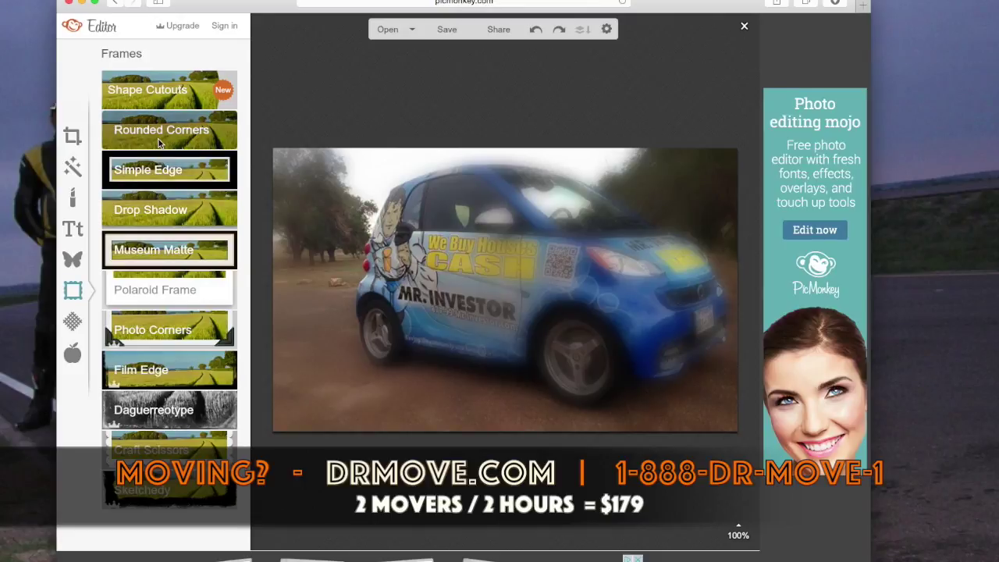
left_click(162, 132)
left_click(162, 349)
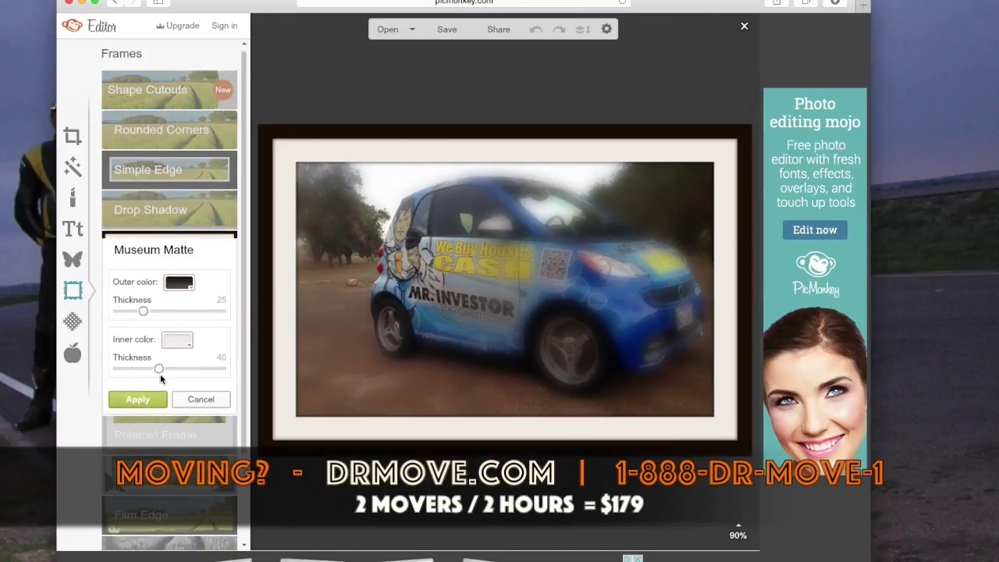
left_click(193, 400)
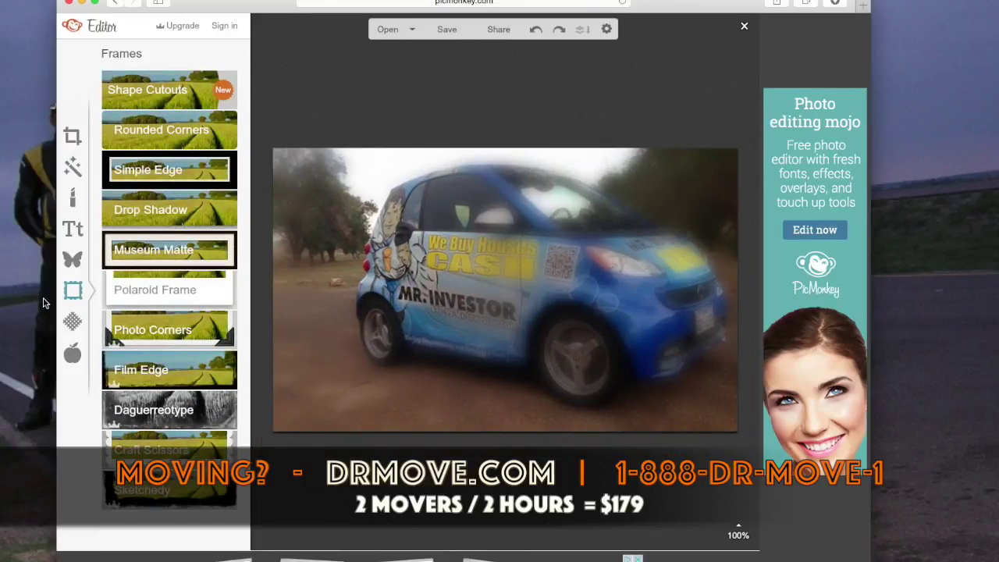
- Add a new Arial text box over the middle of the car photo
left_click(78, 237)
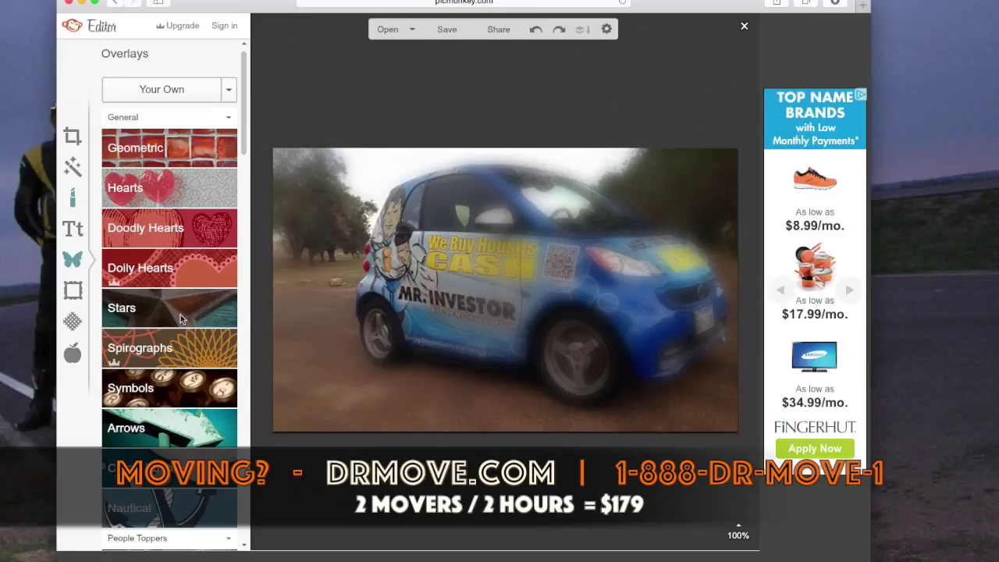
left_click(72, 231)
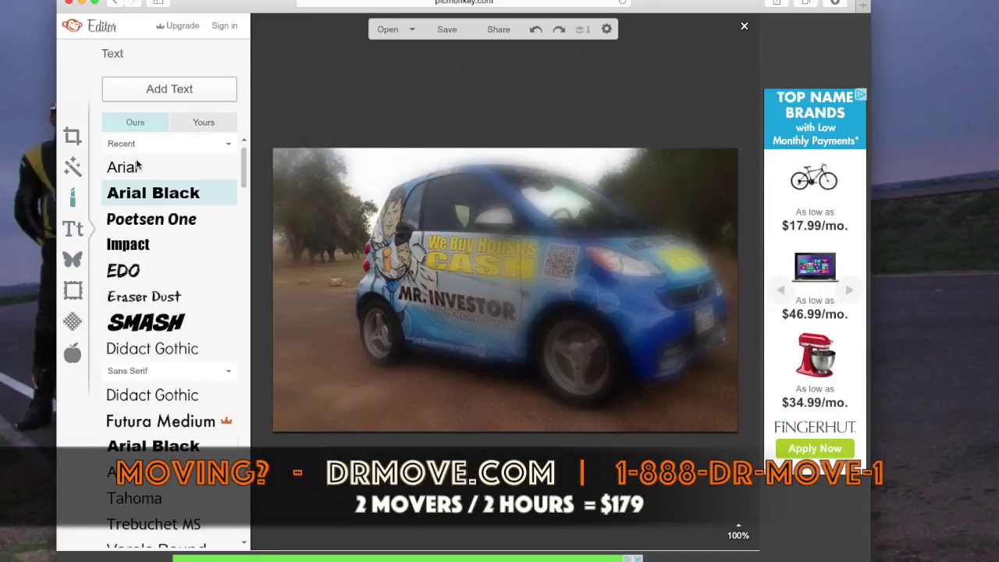
left_click(353, 156)
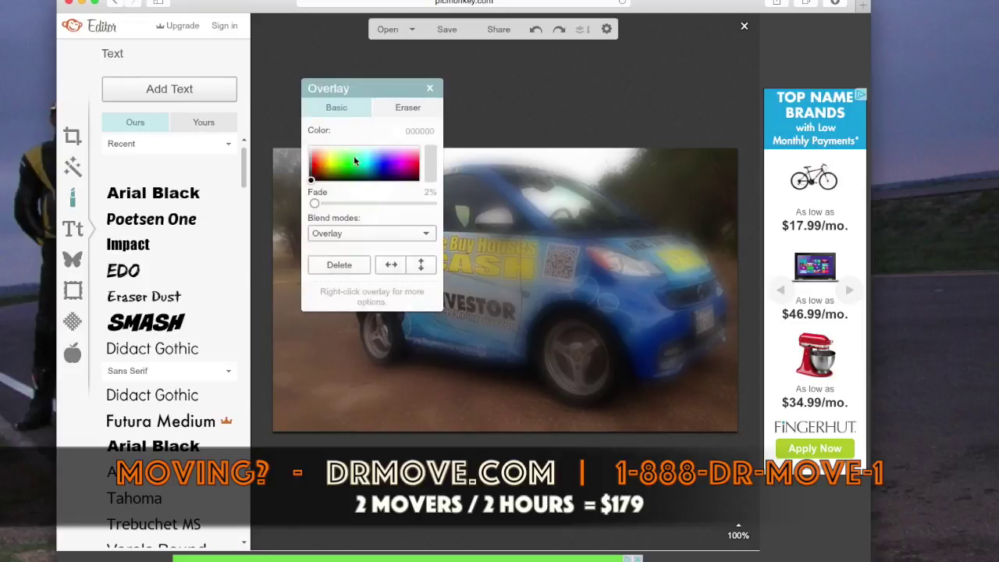
left_click(517, 260)
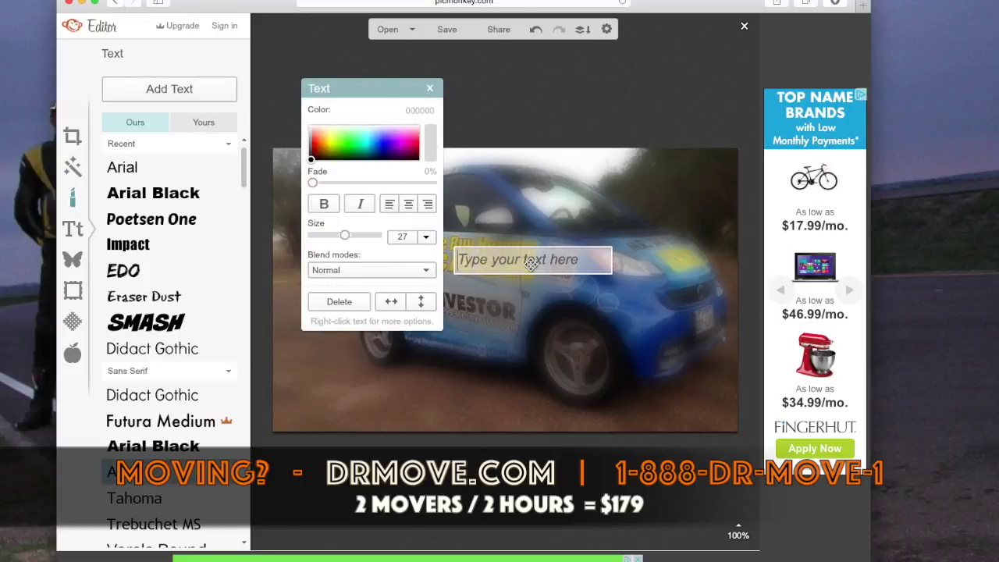
type("fafaf")
key("BackSpace")
key("BackSpace")
key("BackSpace")
key("BackSpace")
key("BackSpace")
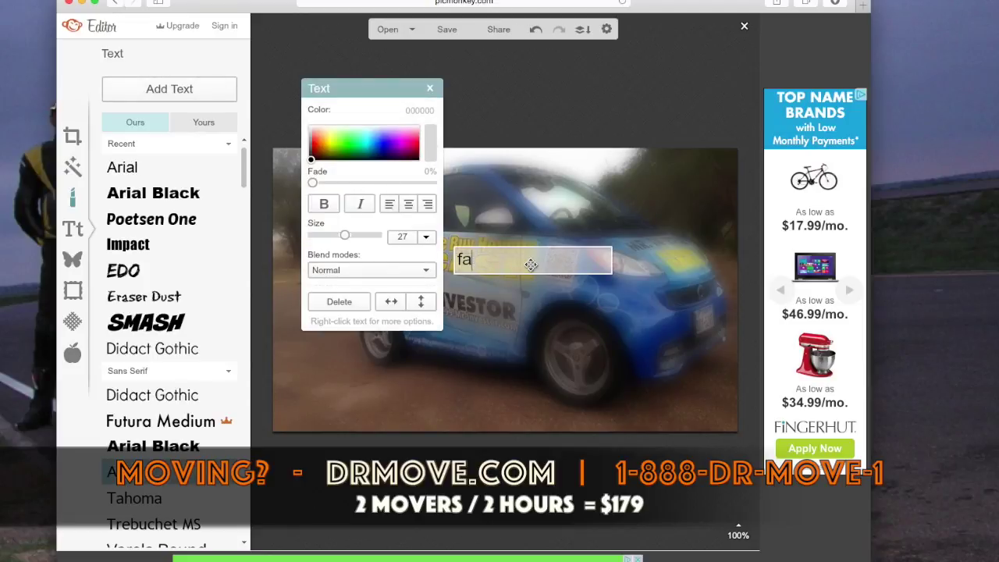
- Enter "We Buy Houses." as the caption in the text box on the photo
type("Webuy")
key("BackSpace")
key("BackSpace")
key("BackSpace")
type("Buy HOues")
key("BackSpace")
key("BackSpace")
key("BackSpace")
key("BackSpace")
type("ouses.")
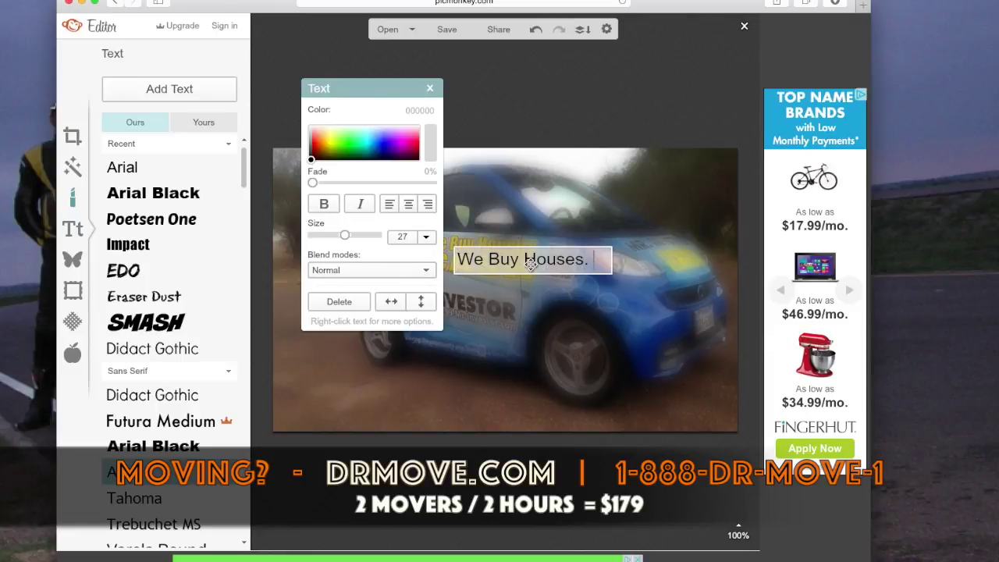
- Try to restyle the "We Buy Houses." caption with a red colour, a smaller size and the Arial Black font
left_click(319, 140)
left_click_drag(357, 238, 340, 236)
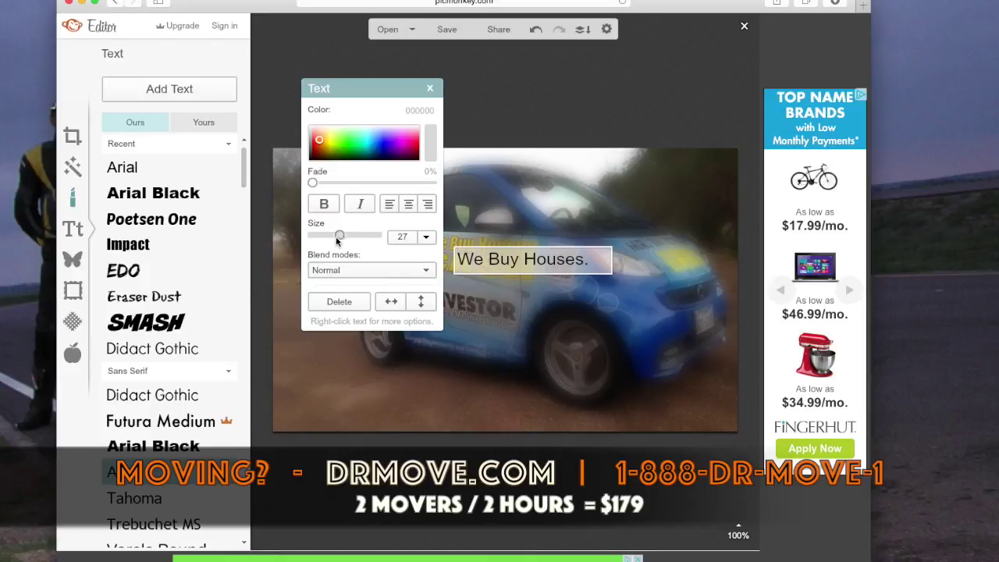
left_click(160, 193)
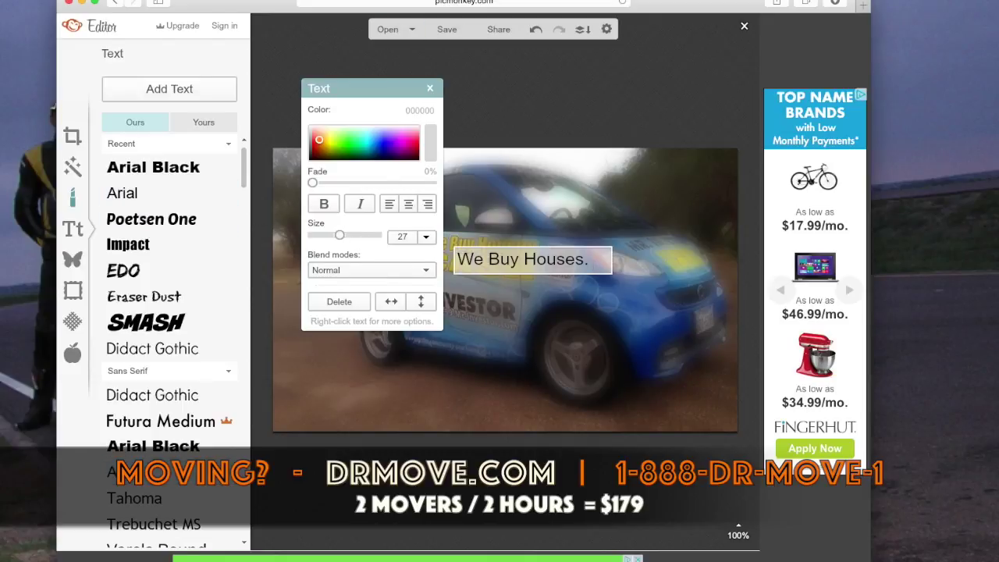
left_click(587, 232)
left_click(597, 270)
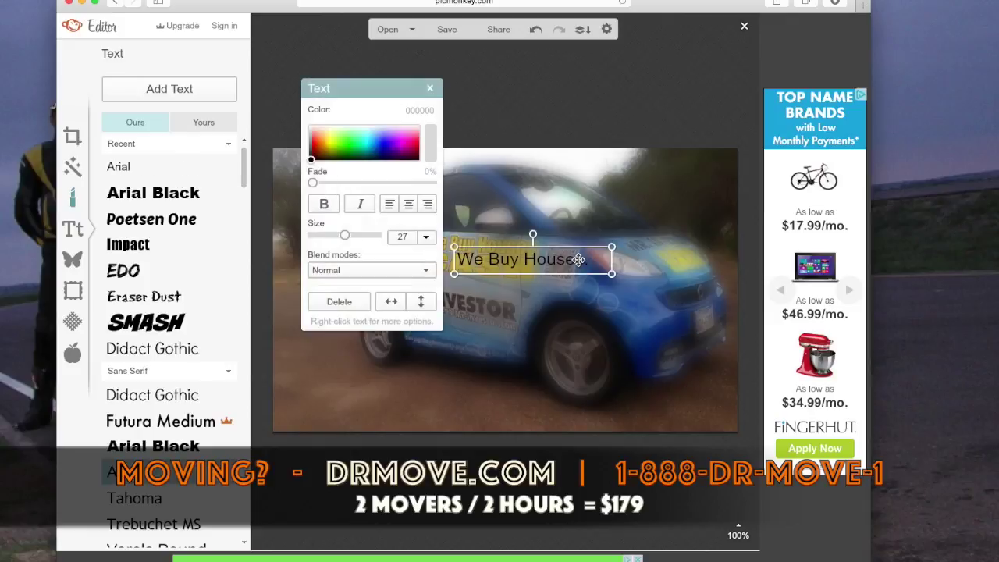
left_click(618, 276)
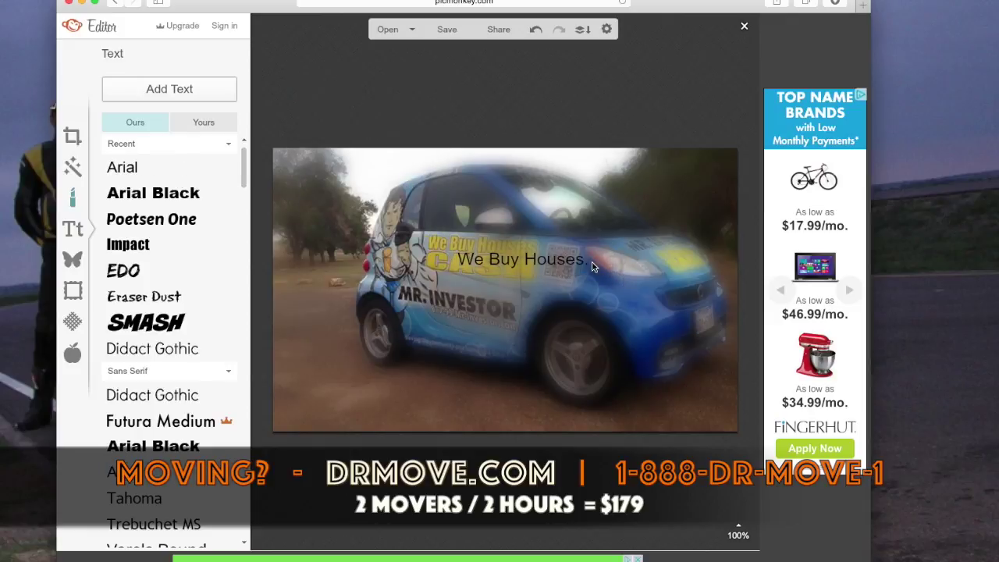
- Enlarge the "We Buy Houses." caption to size 47 and move it to the photo's upper-left corner
left_click(597, 264)
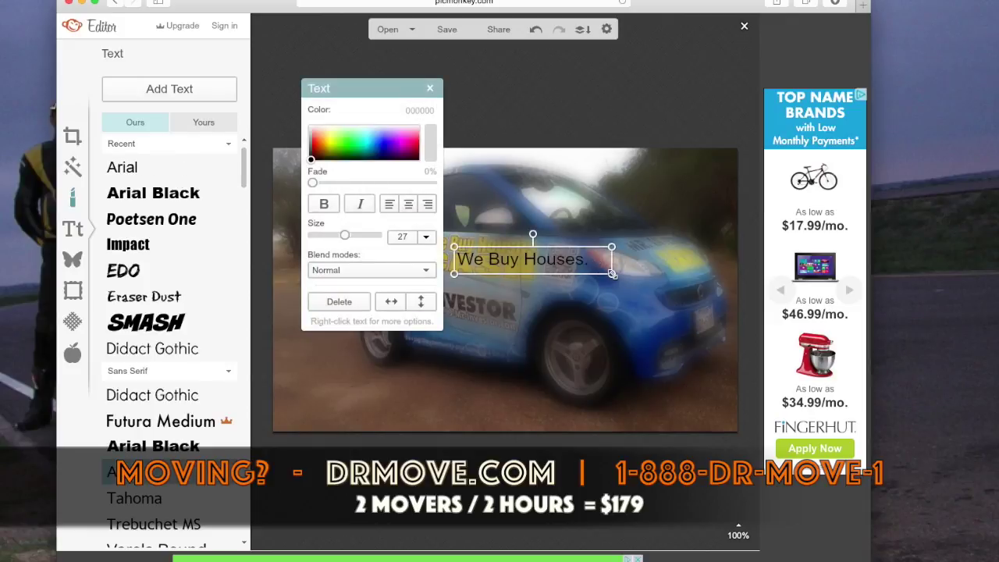
left_click_drag(613, 274, 722, 353)
left_click_drag(637, 267, 465, 170)
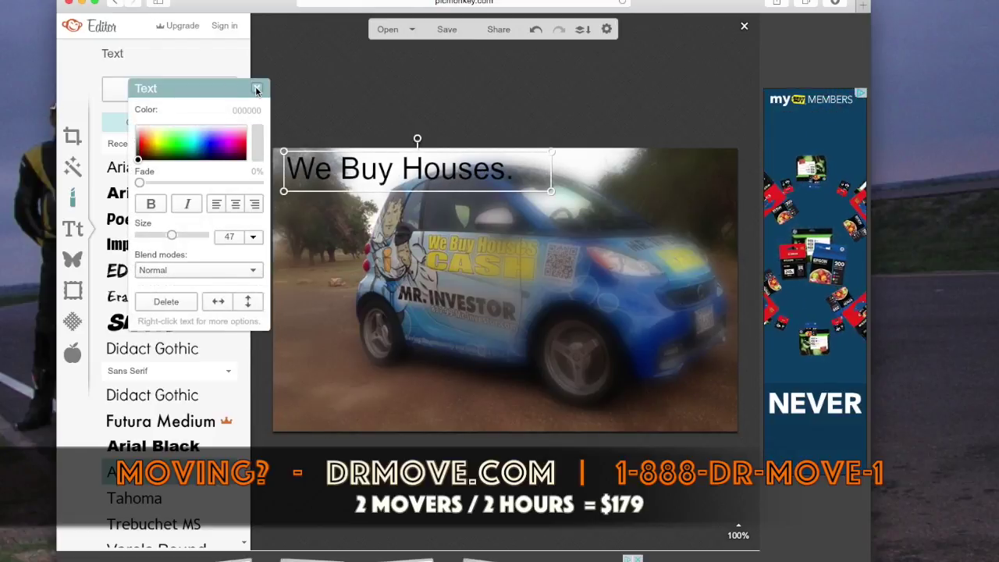
left_click(486, 295)
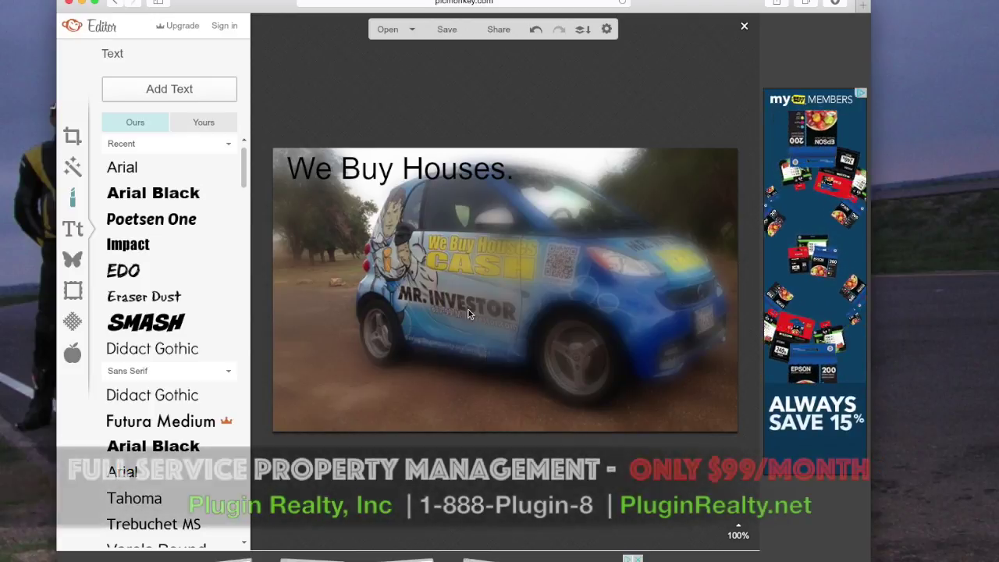
left_click(422, 171)
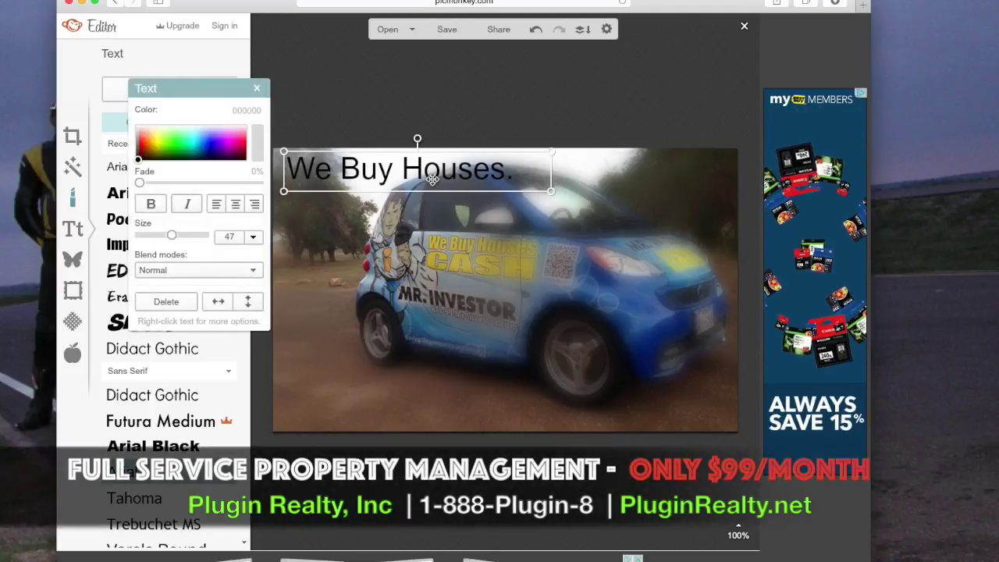
left_click(282, 106)
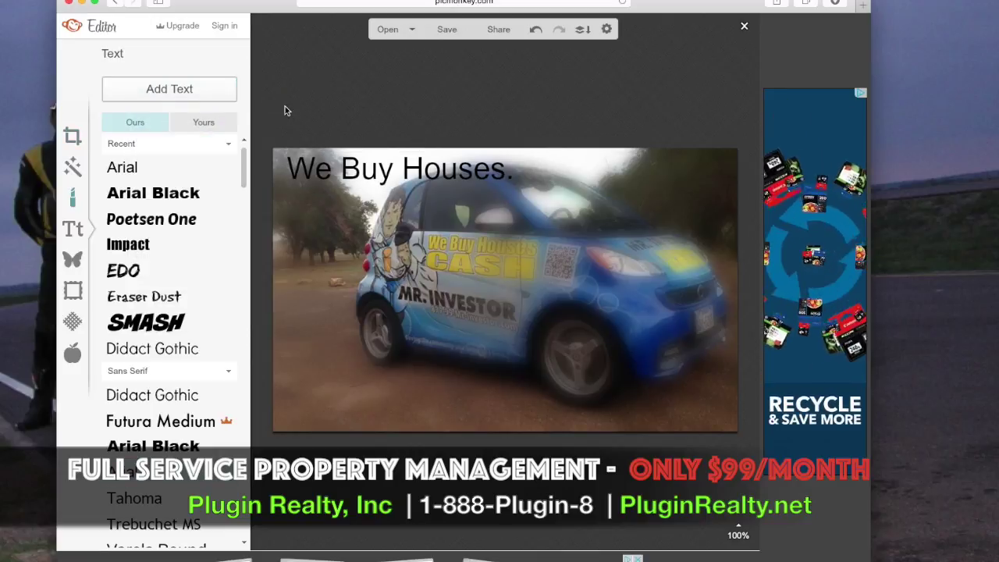